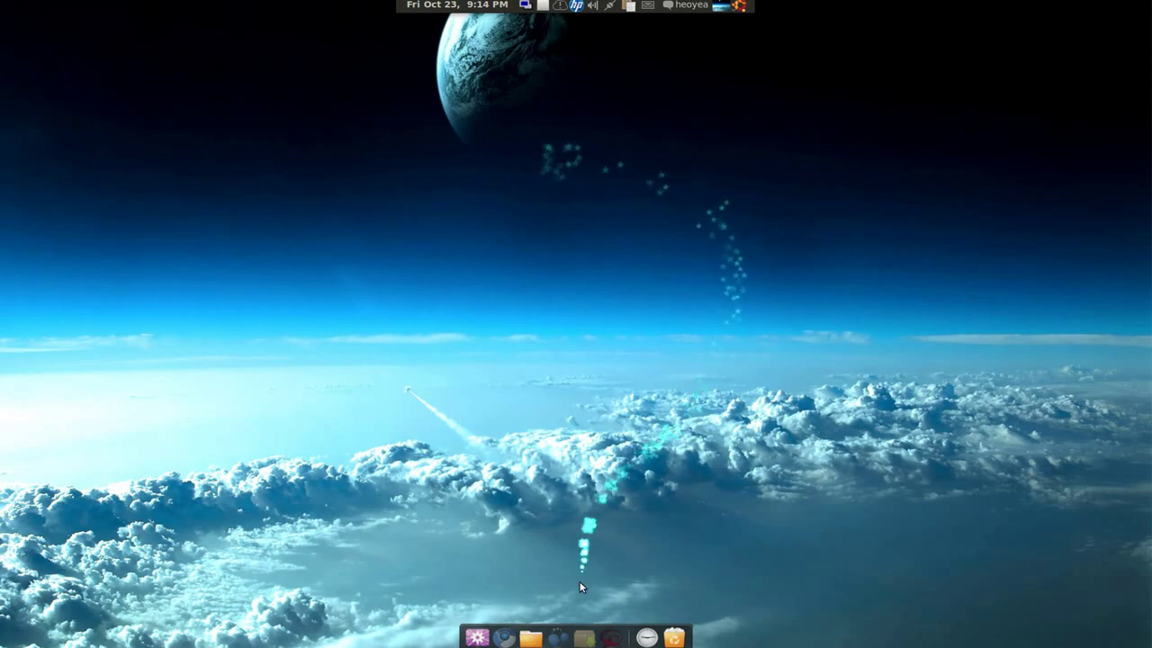
- Check the installed compiz packages in Synaptic Package Manager, including compiz-fusion-plugins-unsupported, and minimize its window
click(587, 637)
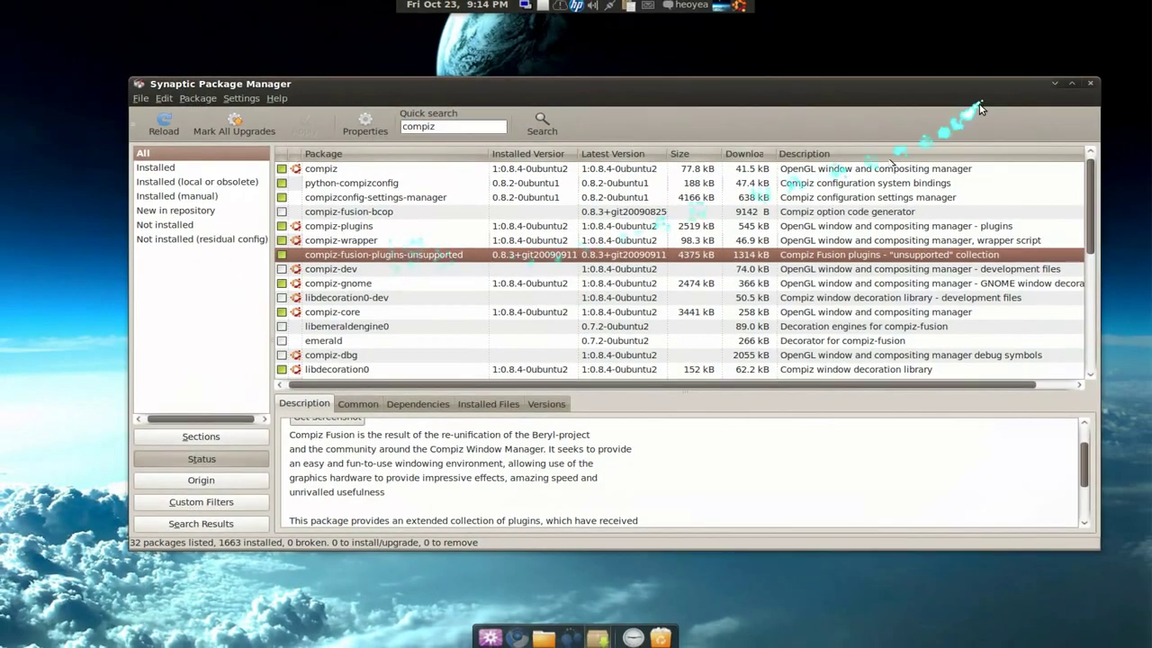
click(1055, 84)
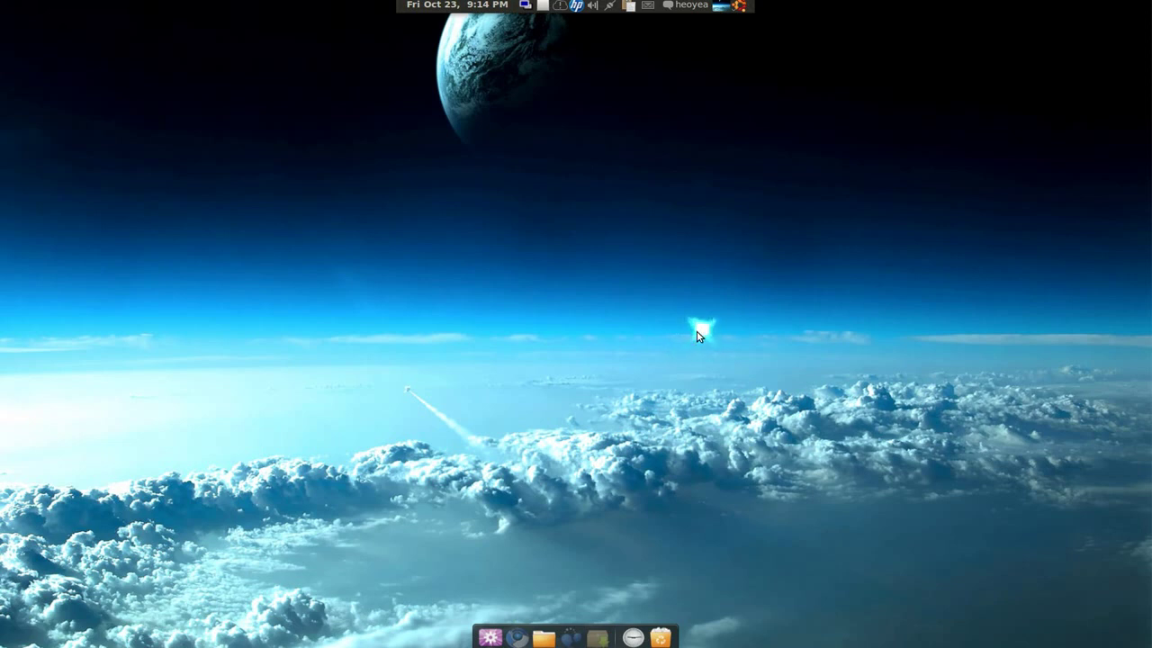
- Turn the desktop snow effect on and off again
key(super+F3)
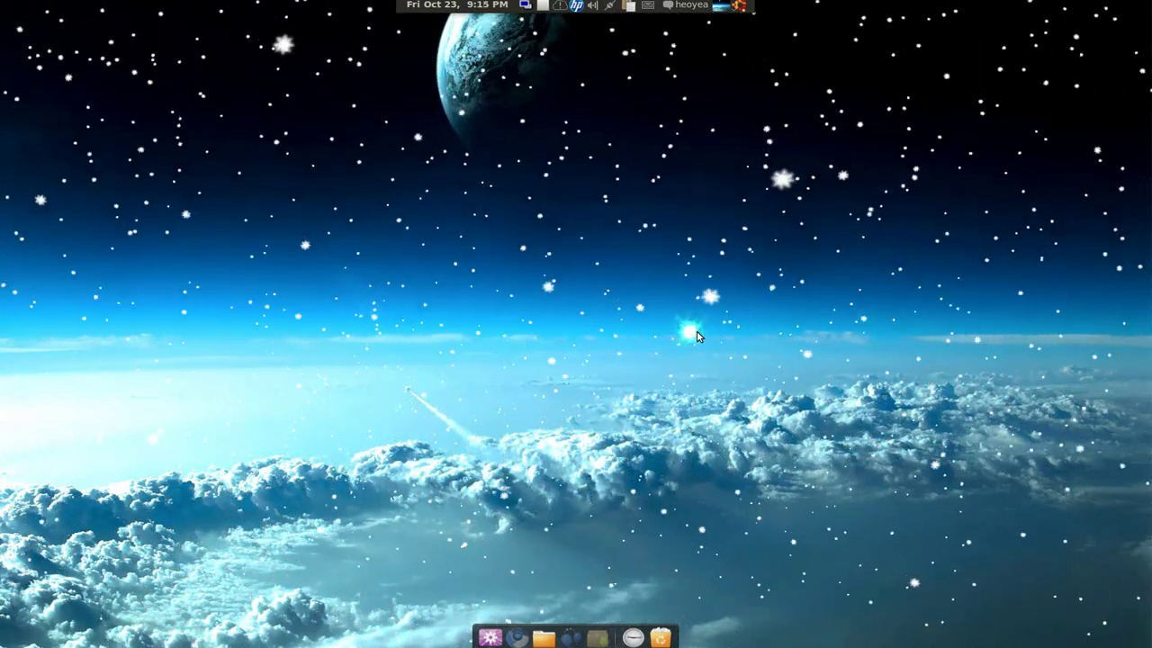
key(super+F3)
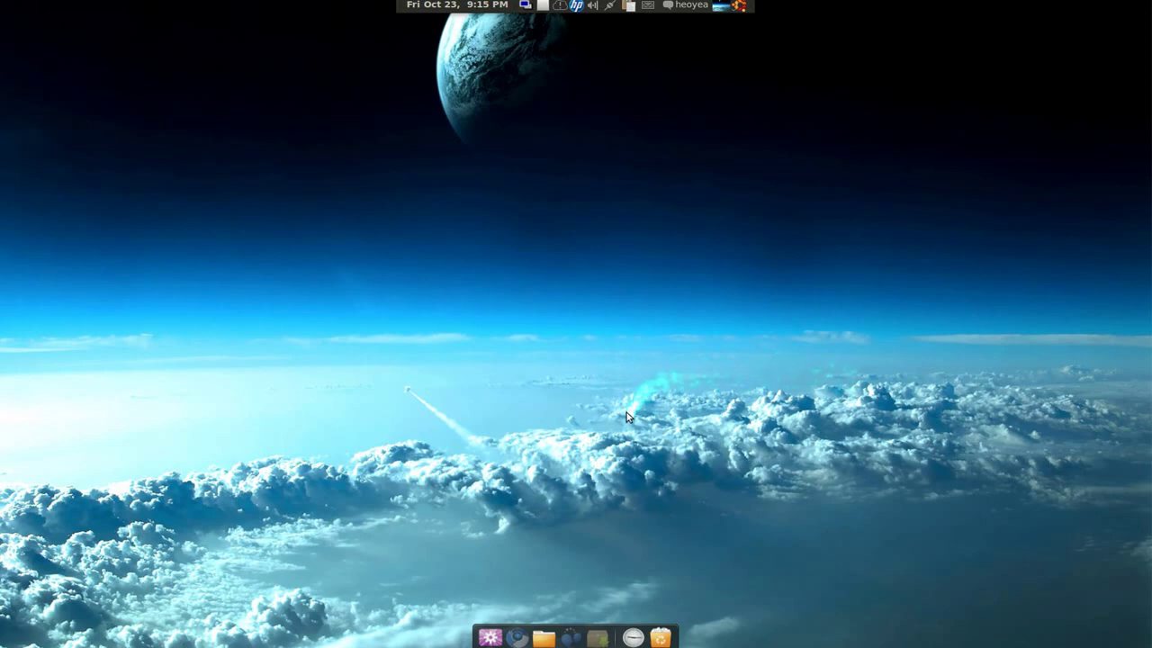
- Bring up the chat conversation and the Chromium browser, tile the two windows, and restore their original layout
click(571, 639)
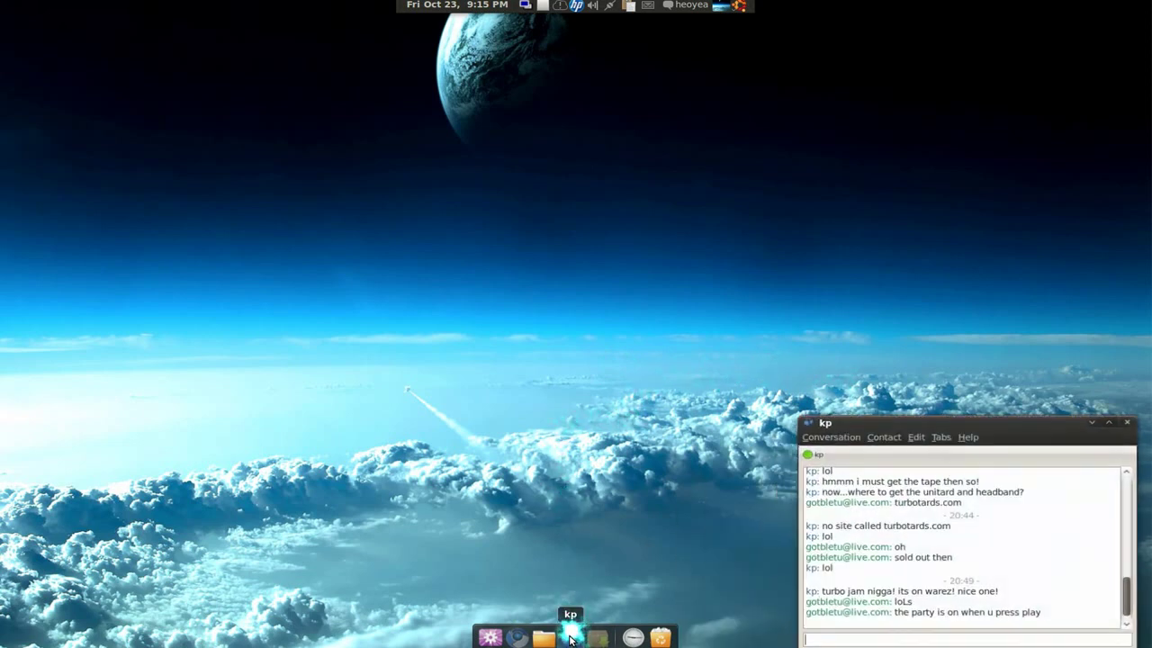
click(517, 638)
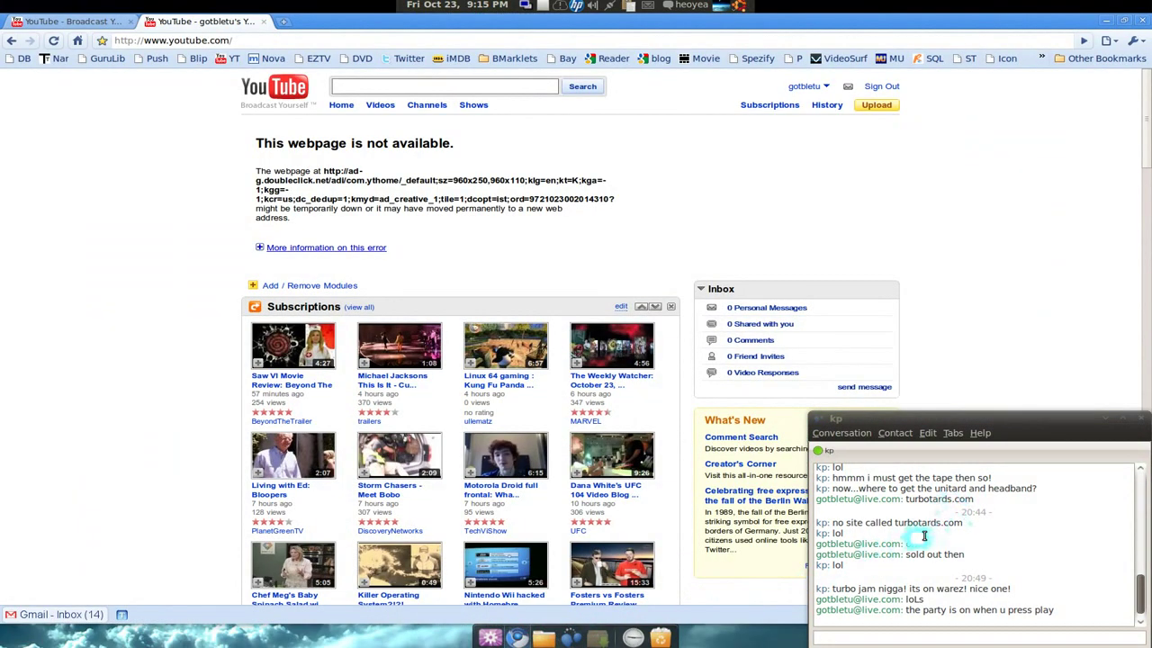
key(shift+super+a)
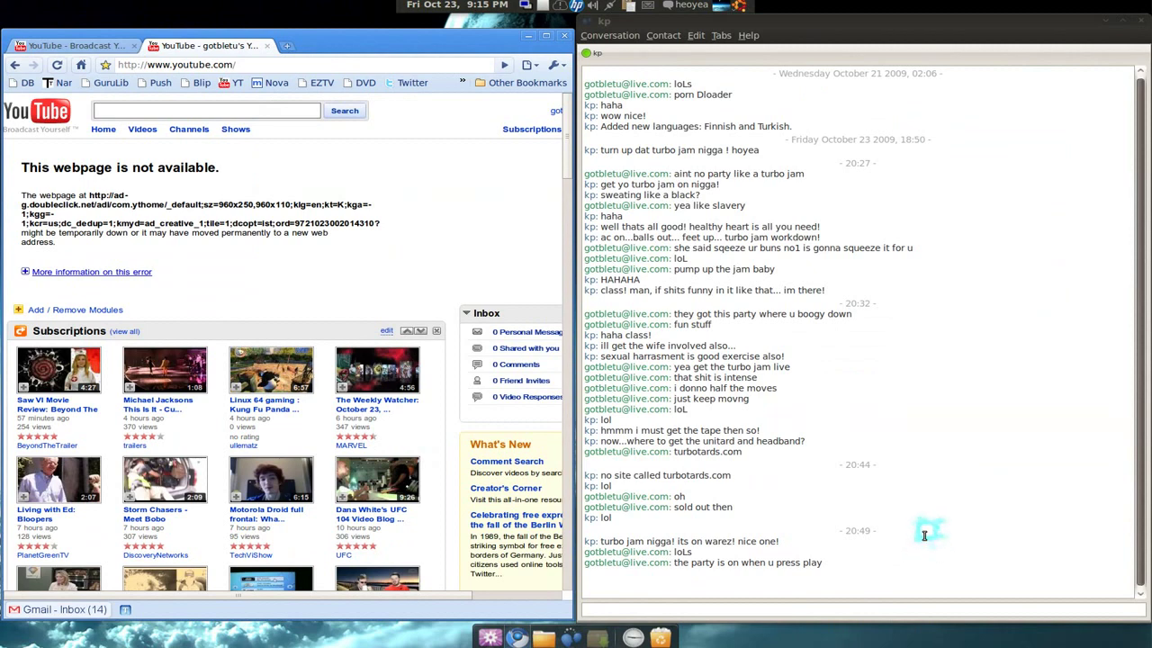
key(shift+super+a)
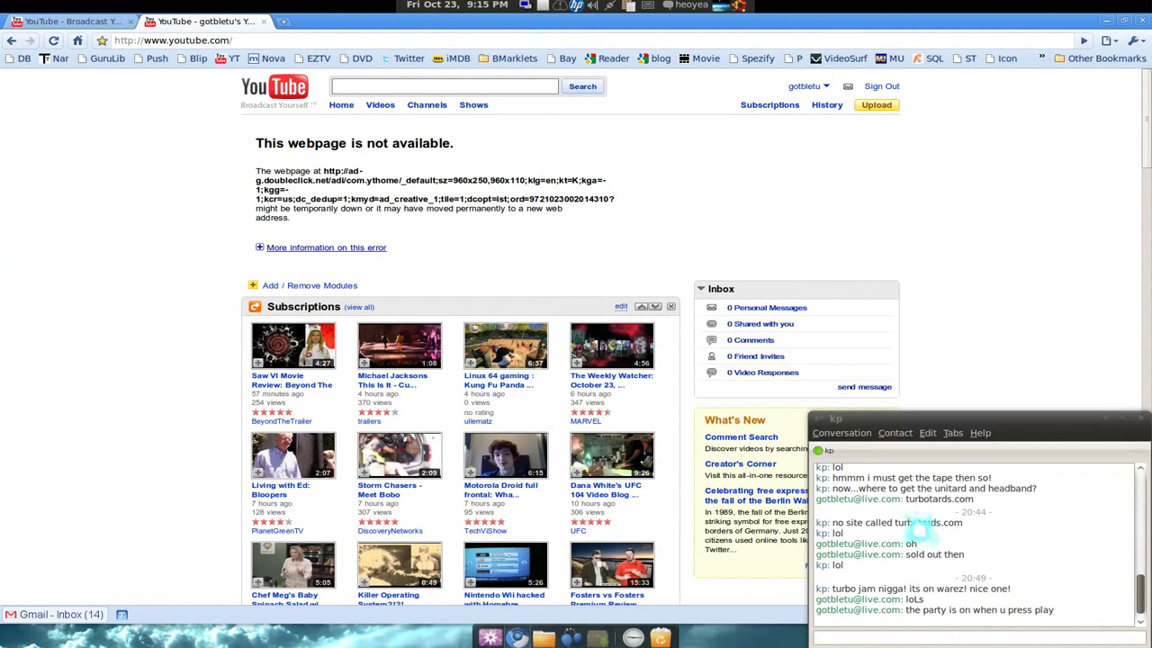
- Open two file browser windows on the home folder, tile all four windows, and restore their original layout
click(552, 640)
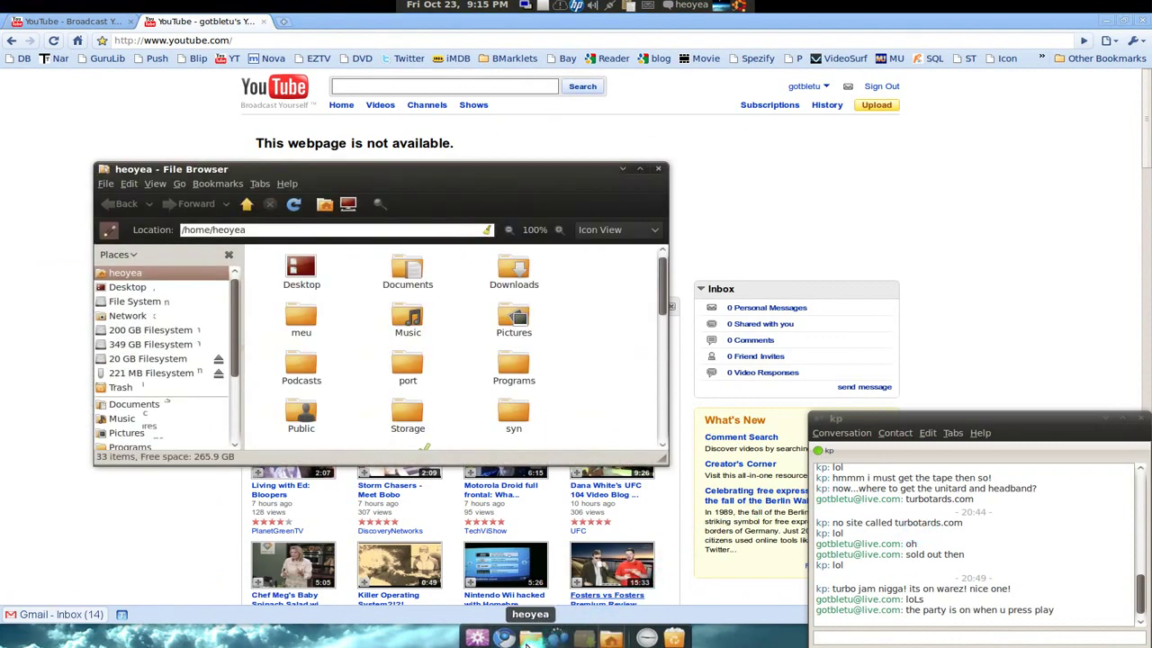
click(530, 639)
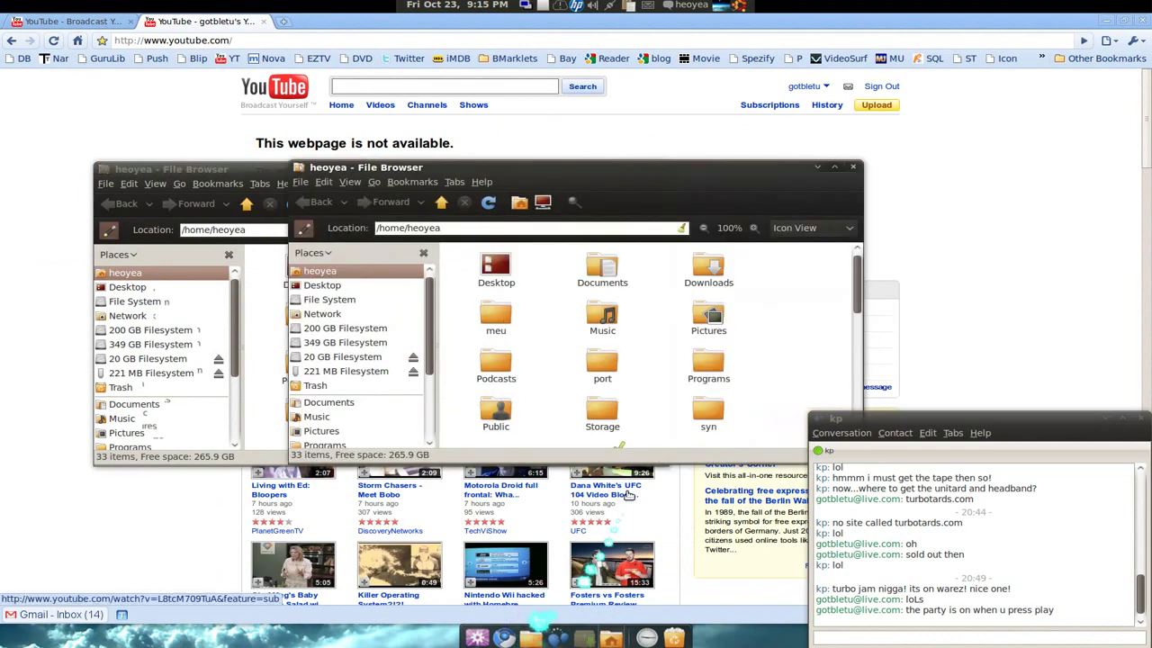
key(super+shift+a)
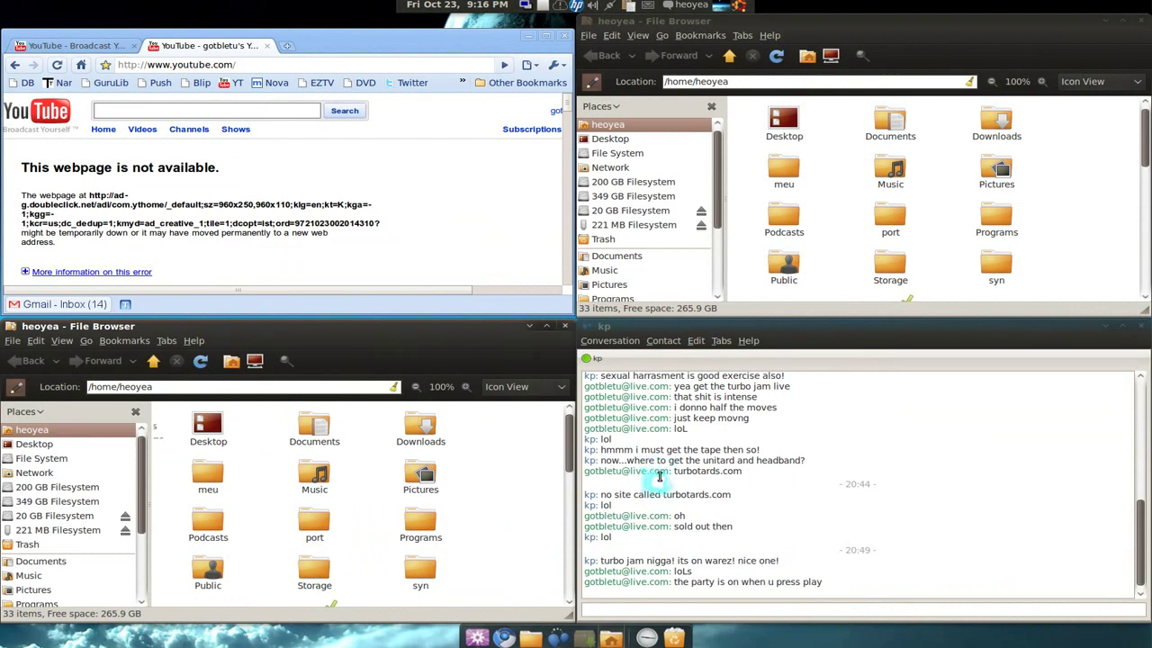
key(super+shift+r)
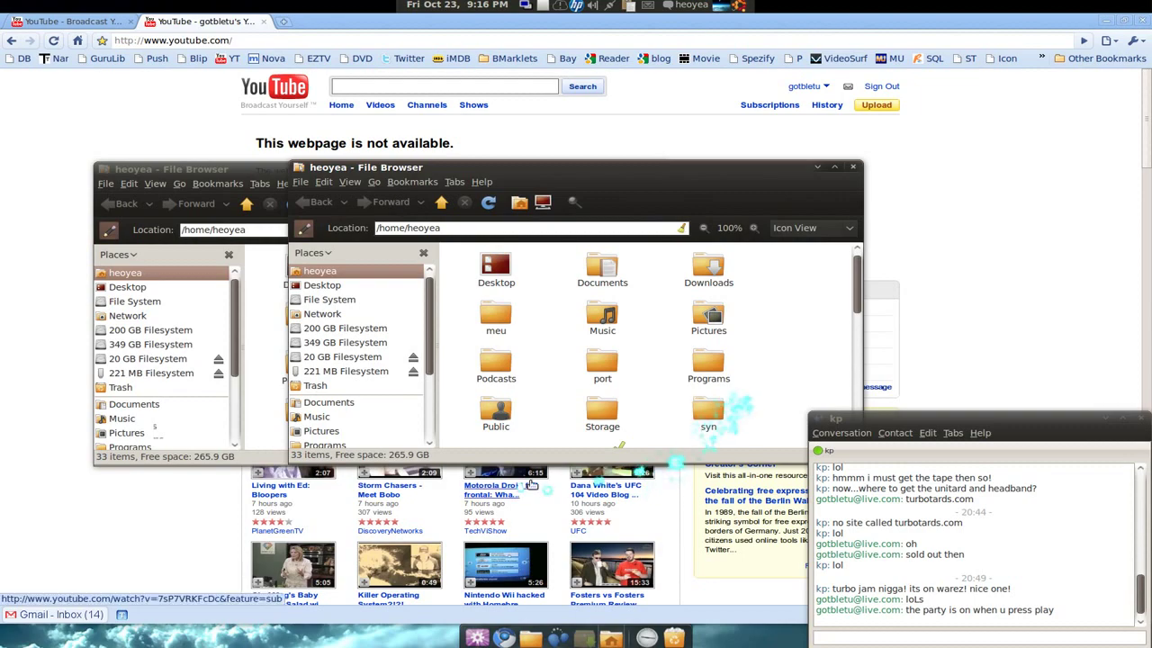
- Close both file browser windows and minimize the Chromium and chat windows to clear the desktop
key(super+shift+a)
key(super+shift+a)
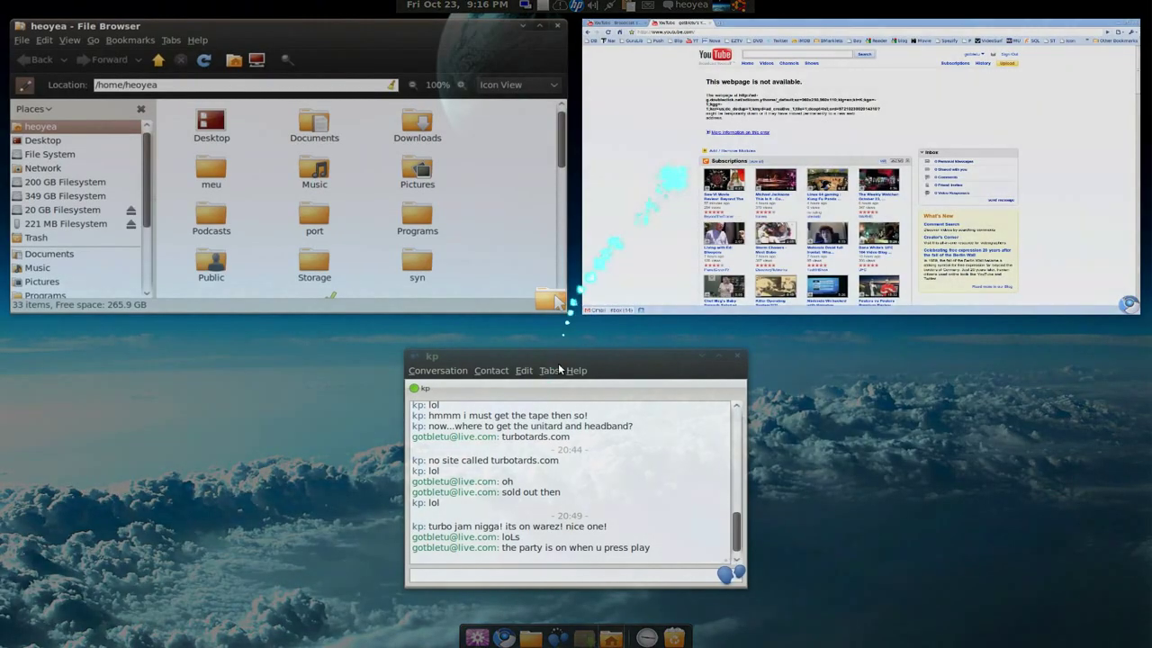
key(super+shift+r)
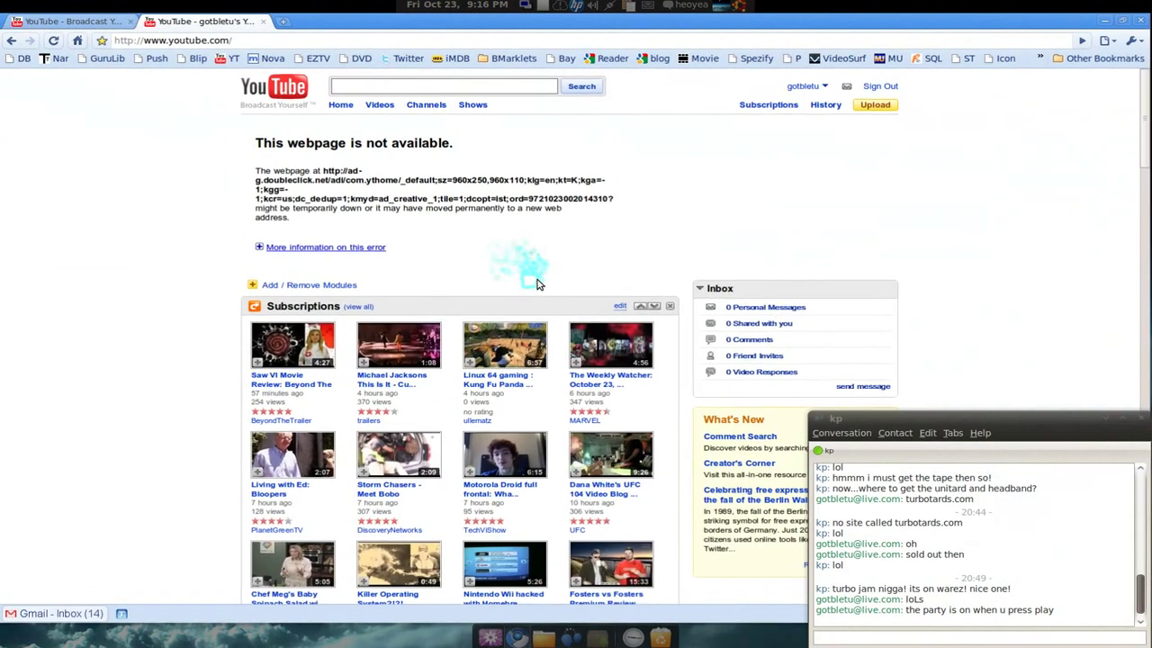
click(1107, 22)
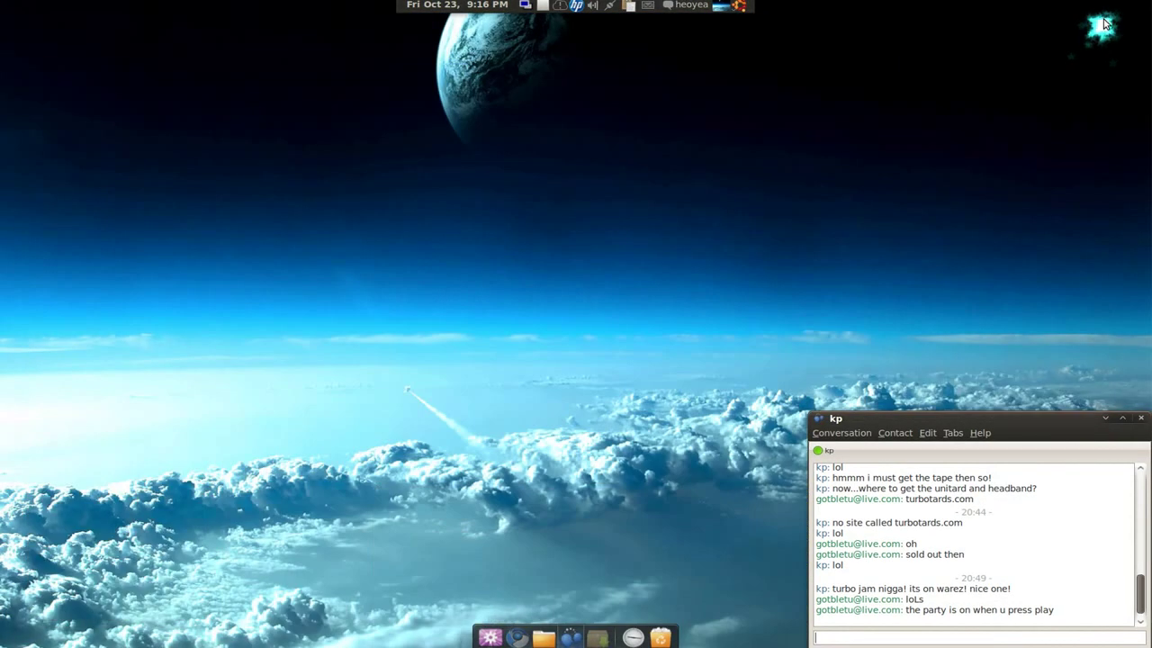
click(1113, 418)
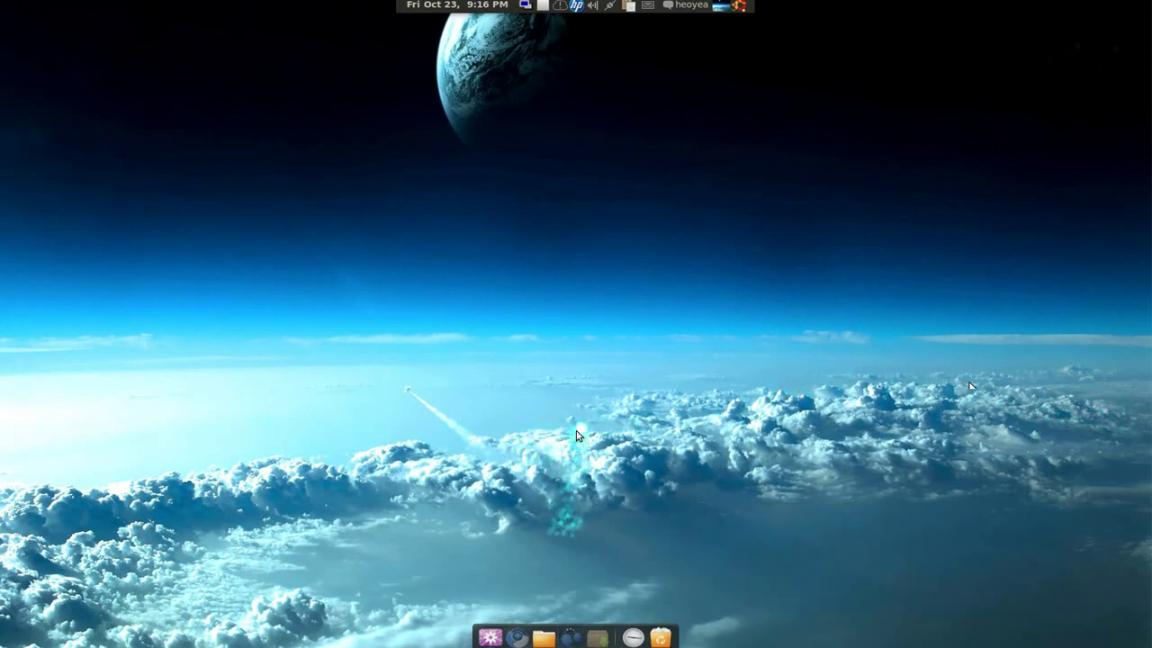
- Open CompizConfig Settings Manager, review the Snow plugin's settings and toggle key binding under Extras, and return to the plugin list
key(alt+Tab)
key(alt+Tab)
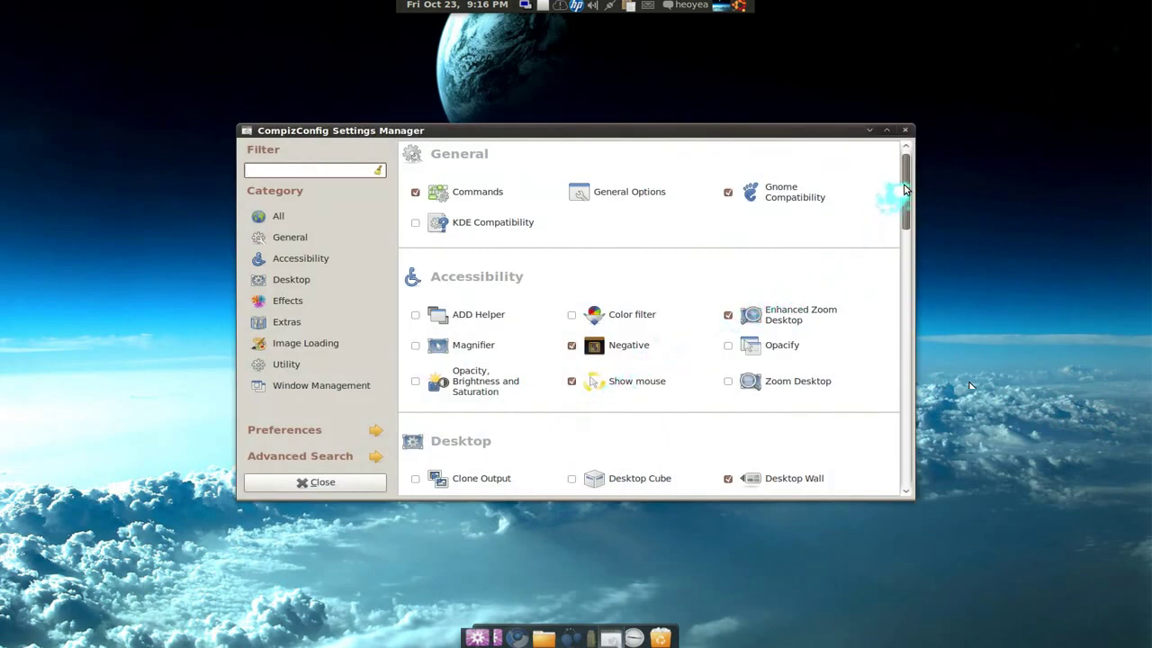
drag(903, 196, 897, 342)
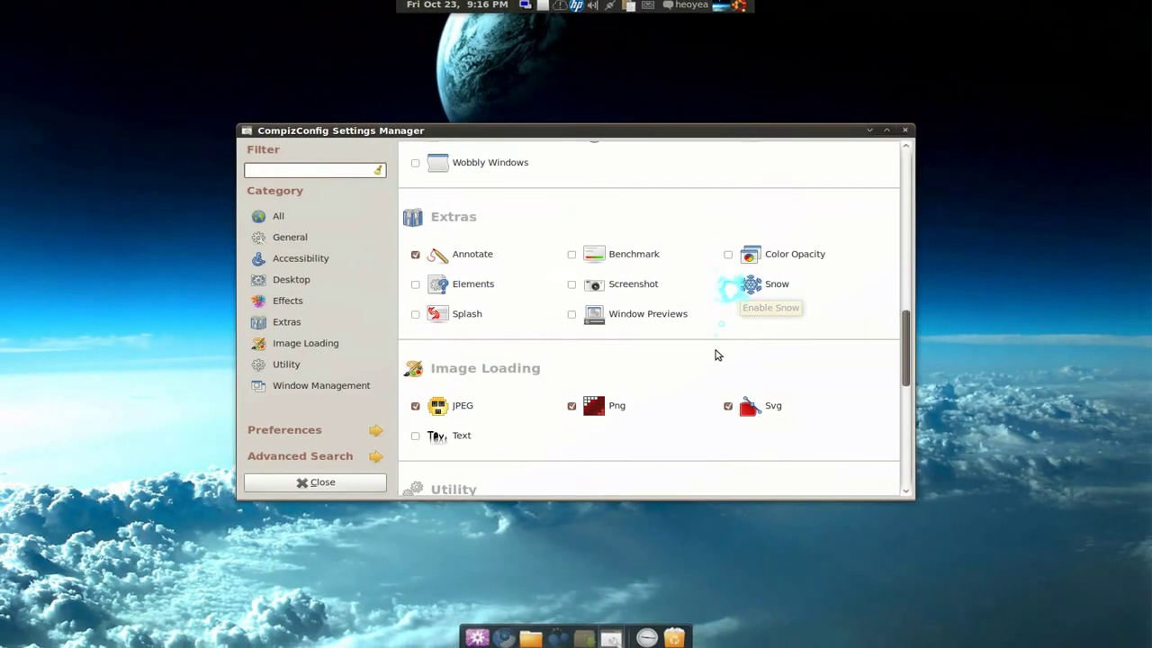
scroll(692, 423, down, 1)
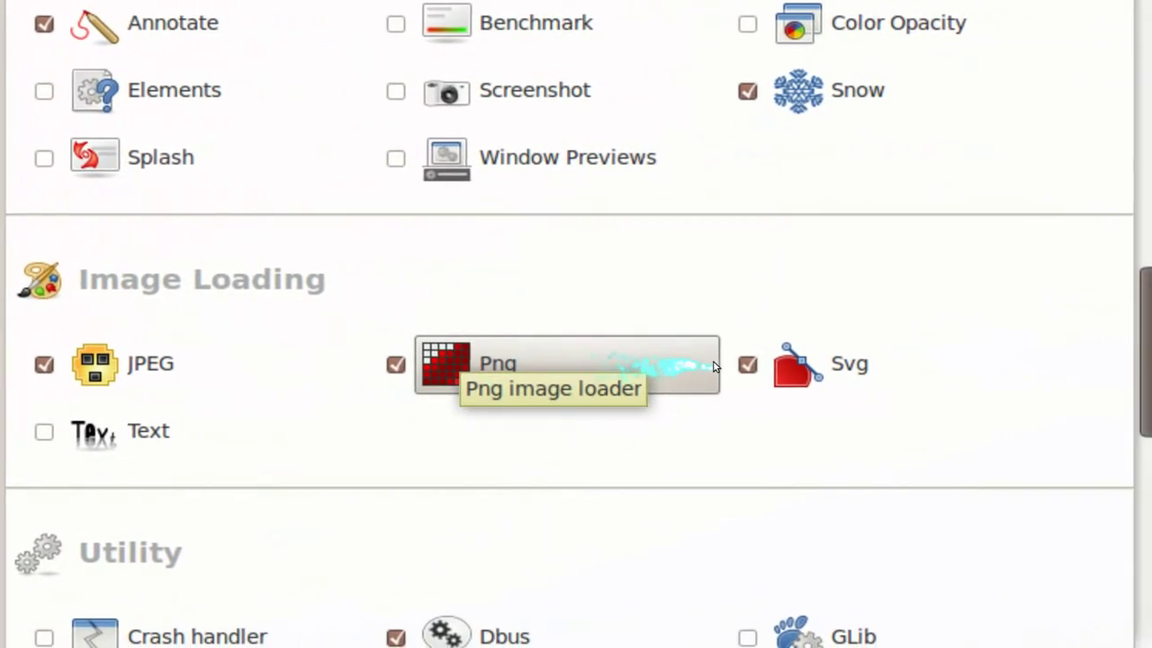
click(724, 363)
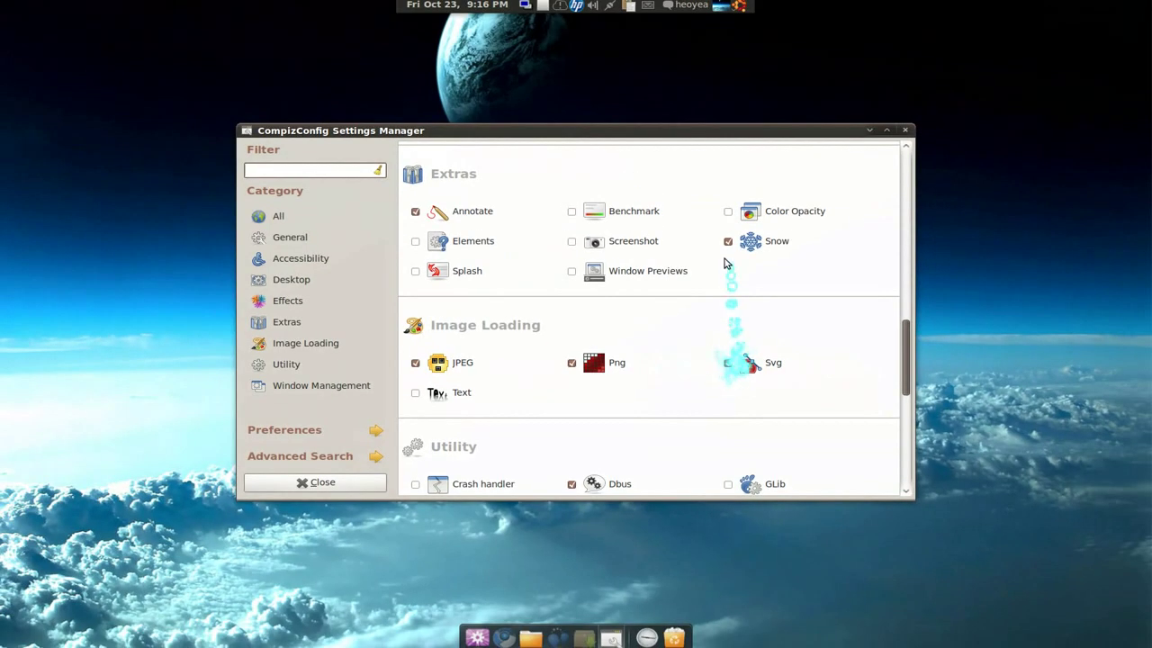
click(756, 241)
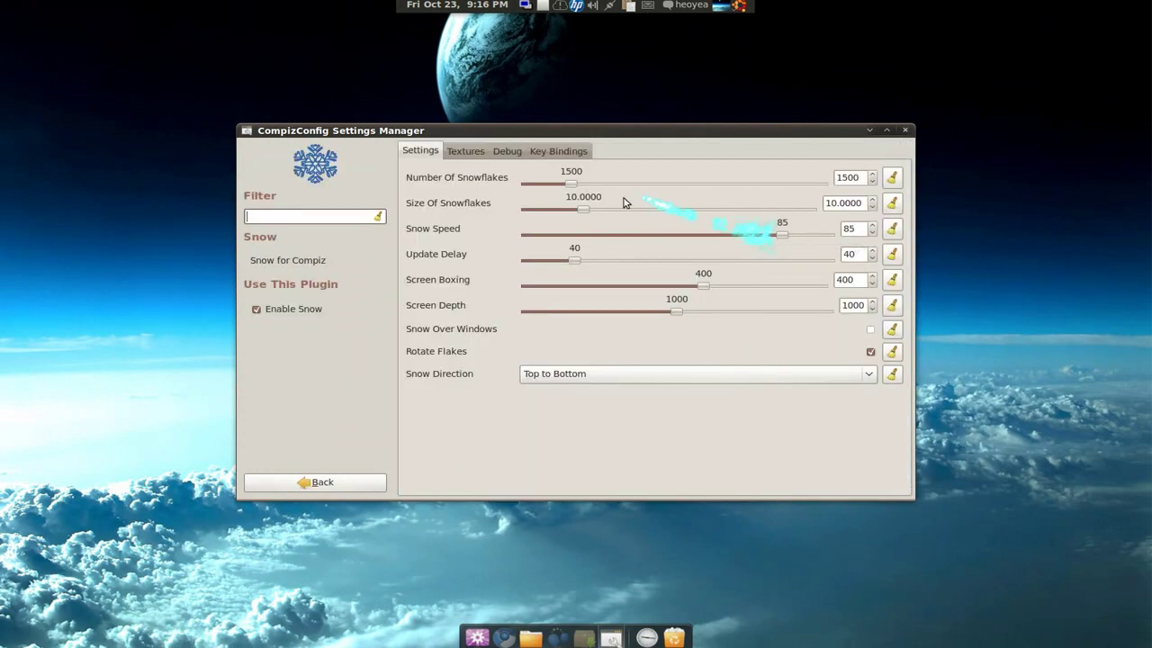
click(570, 154)
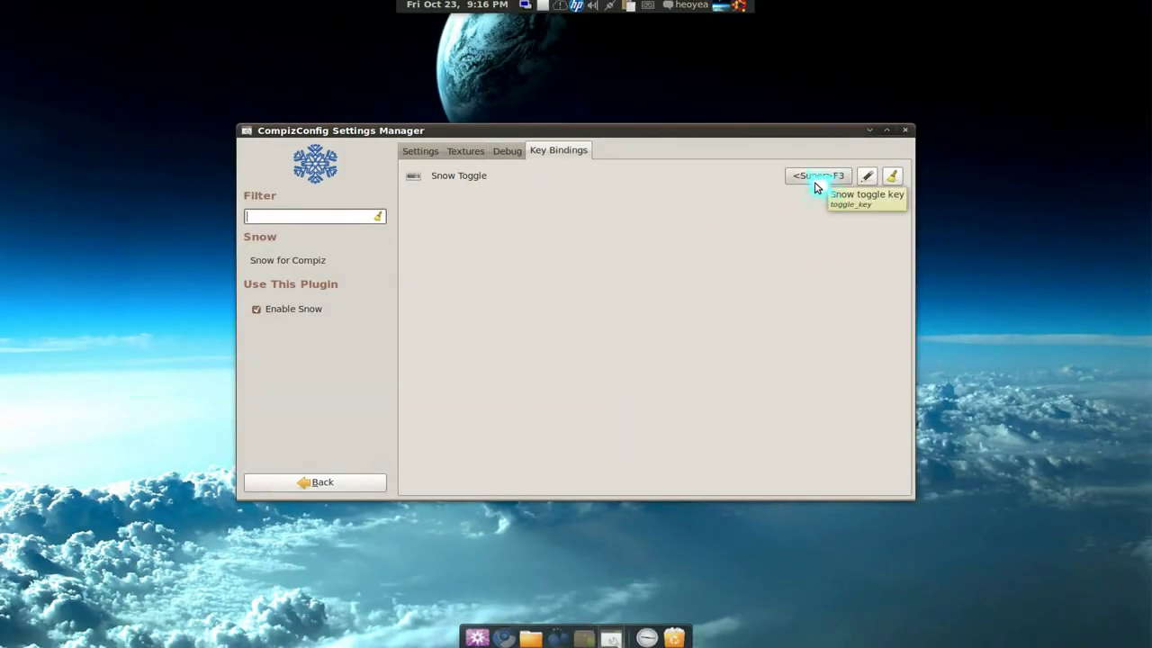
click(334, 479)
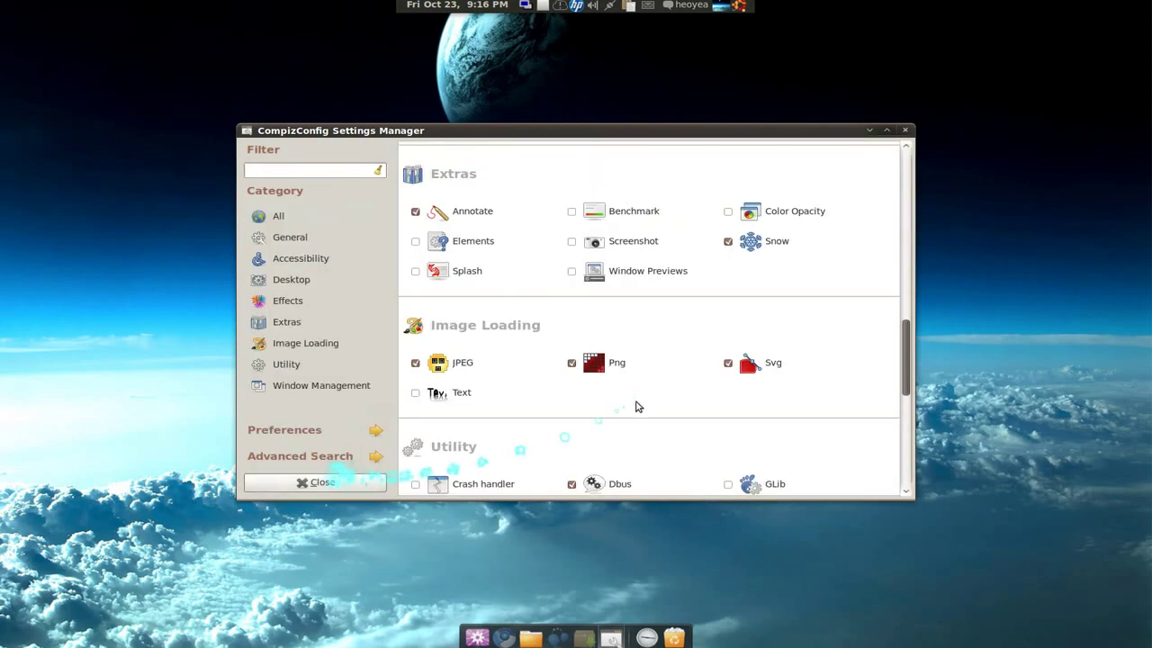
- Review the Tile plugin's options and key bindings in the Window Management category
scroll(639, 407, down, 5)
scroll(648, 401, down, 3)
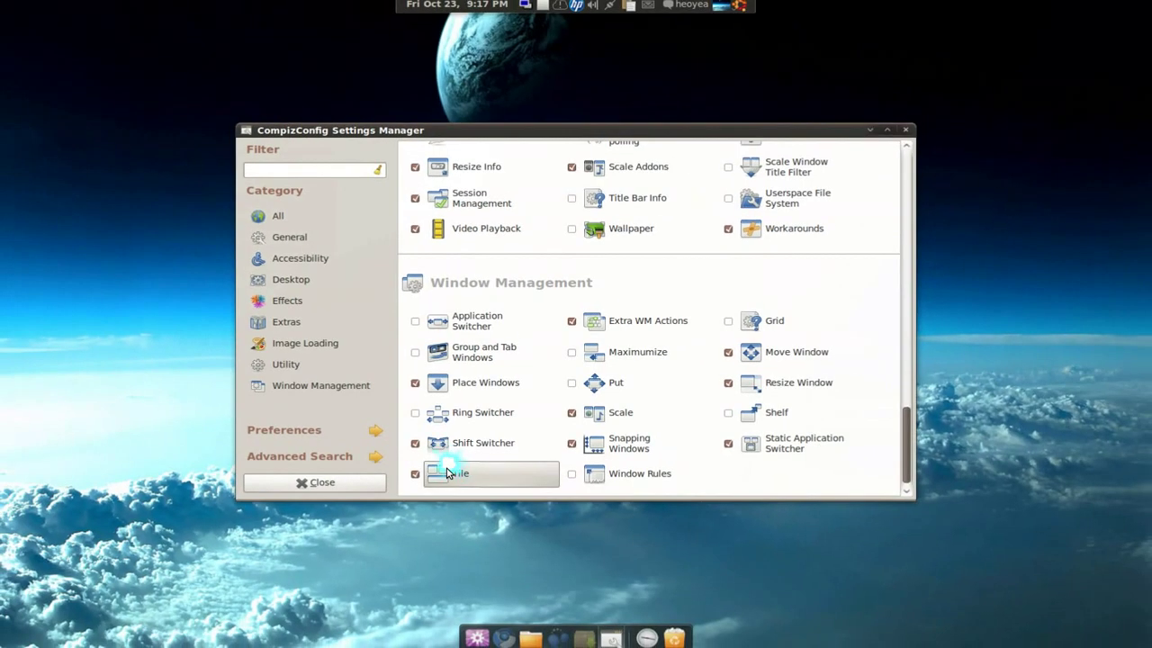
click(447, 474)
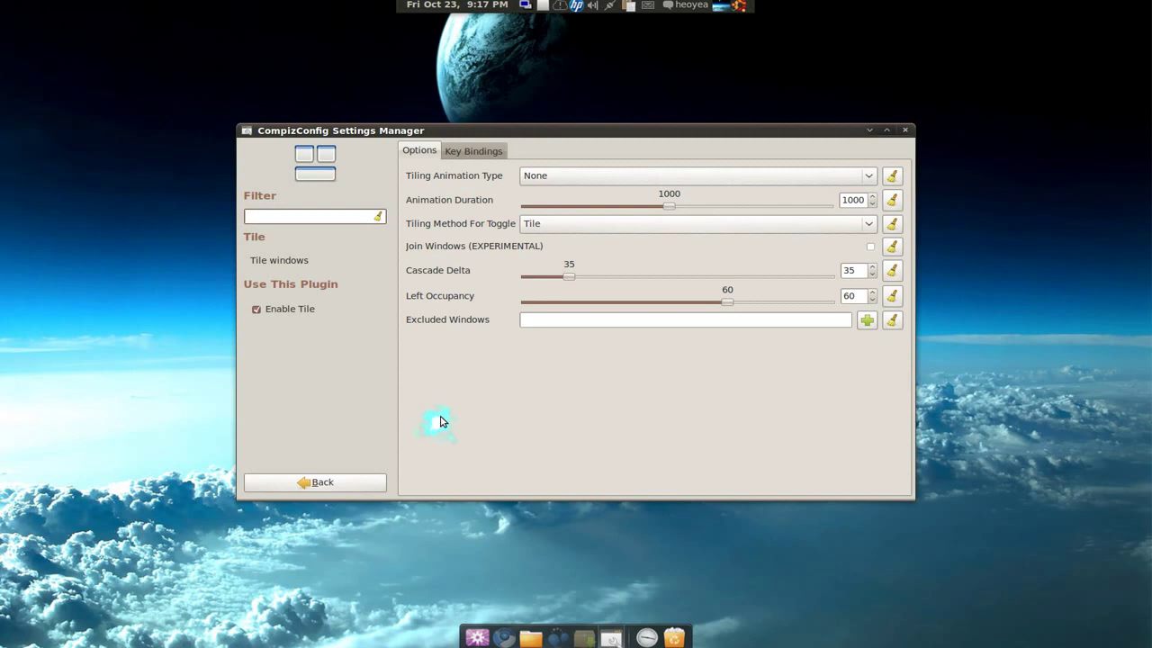
click(485, 152)
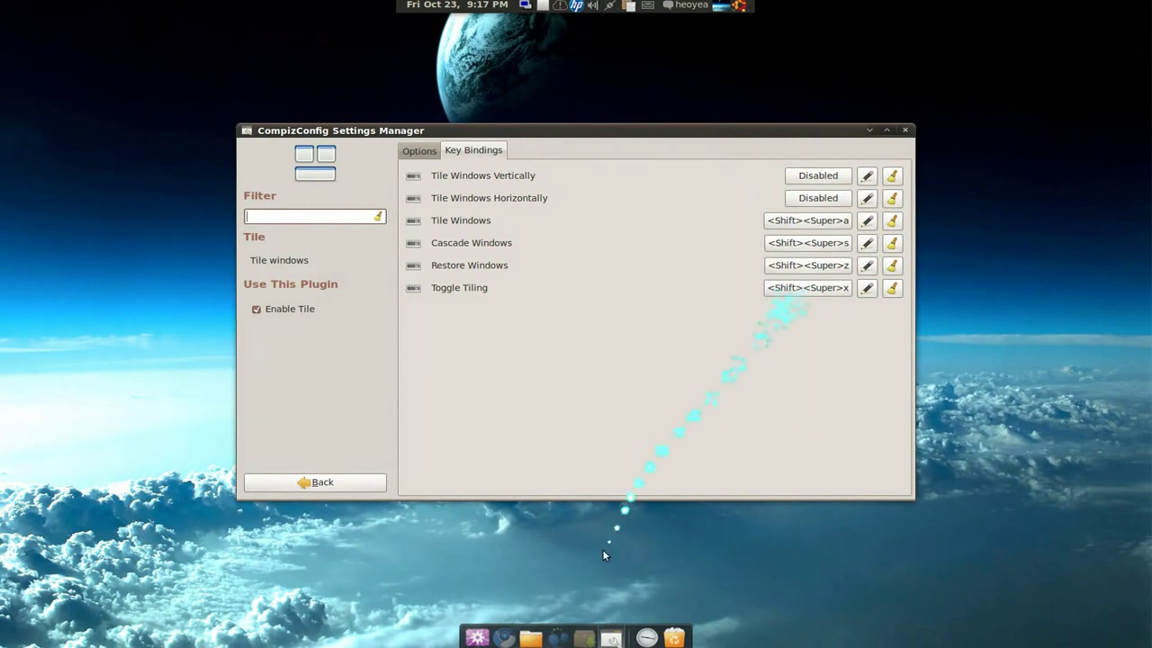
- Bring up the chat and Chromium windows, minimize the settings manager, and tile the two windows
click(555, 637)
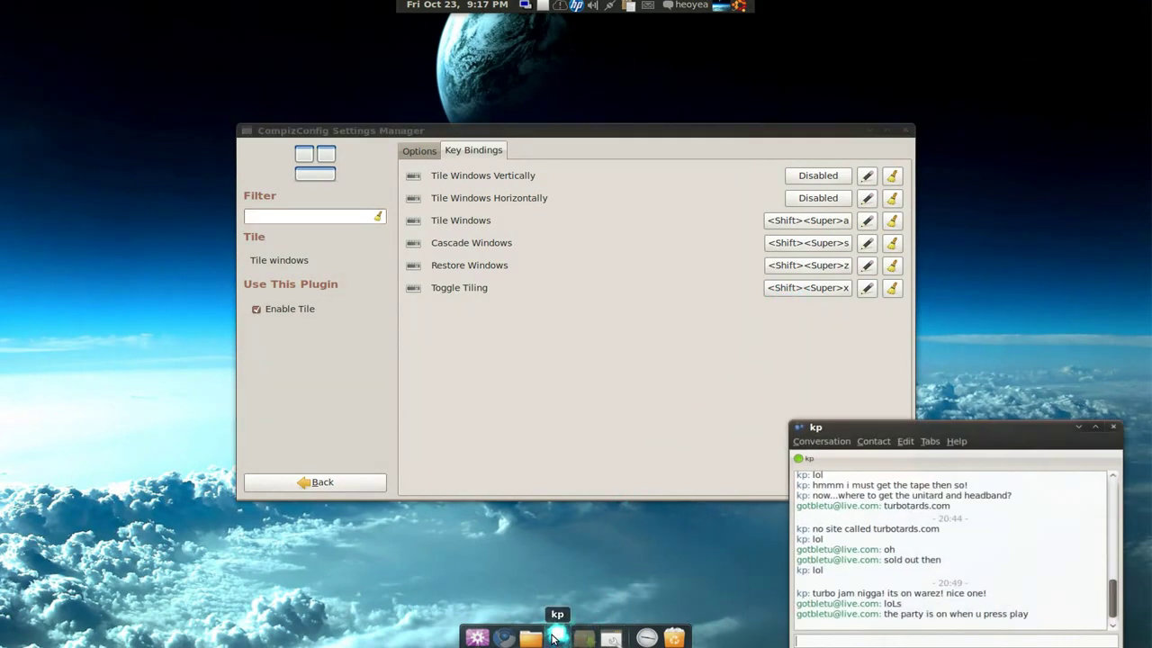
click(868, 131)
click(504, 638)
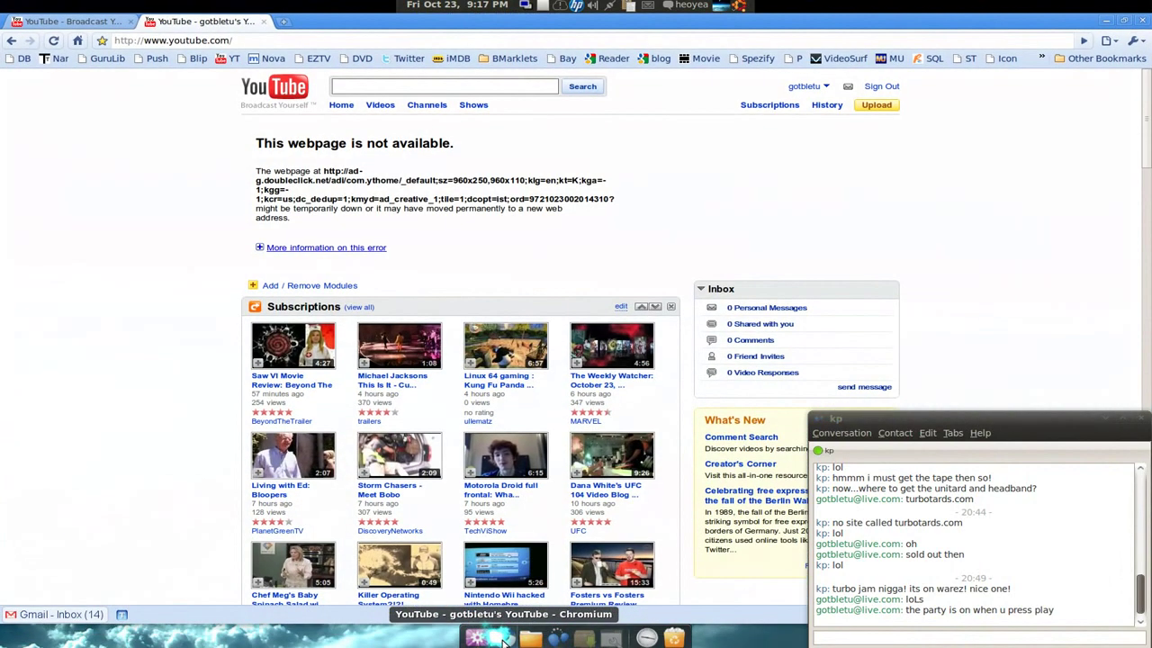
key(super+shift+v)
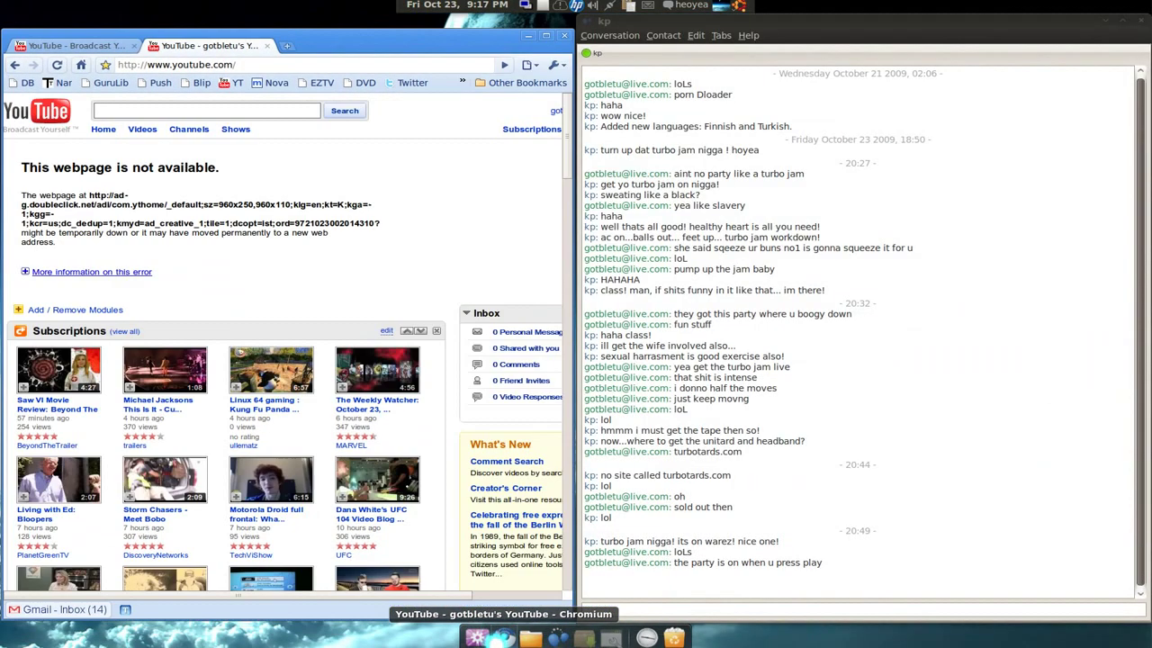
- Add file browser windows on the home folder and tile them together with the Chromium and chat windows
click(529, 638)
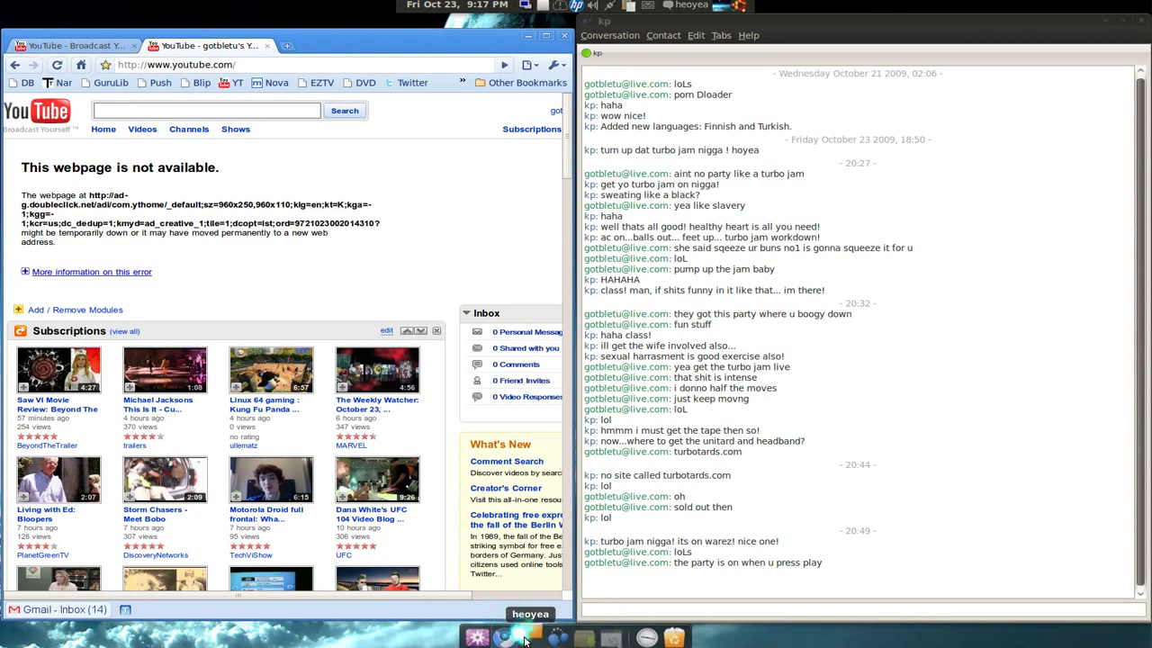
key(super+shift+a)
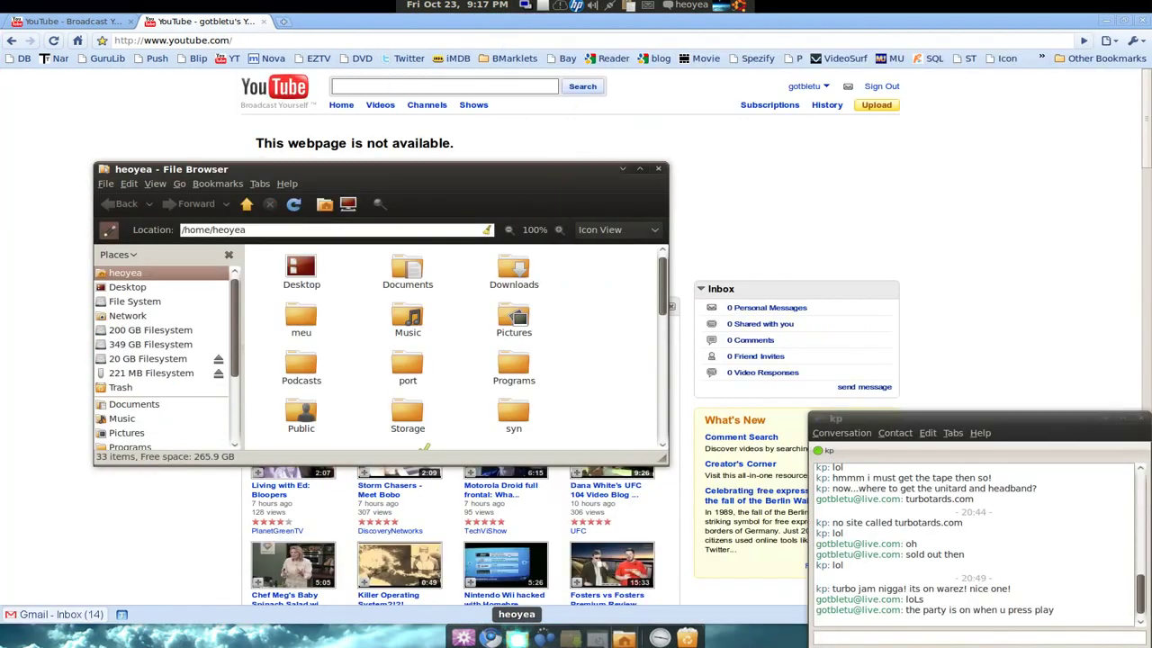
click(527, 640)
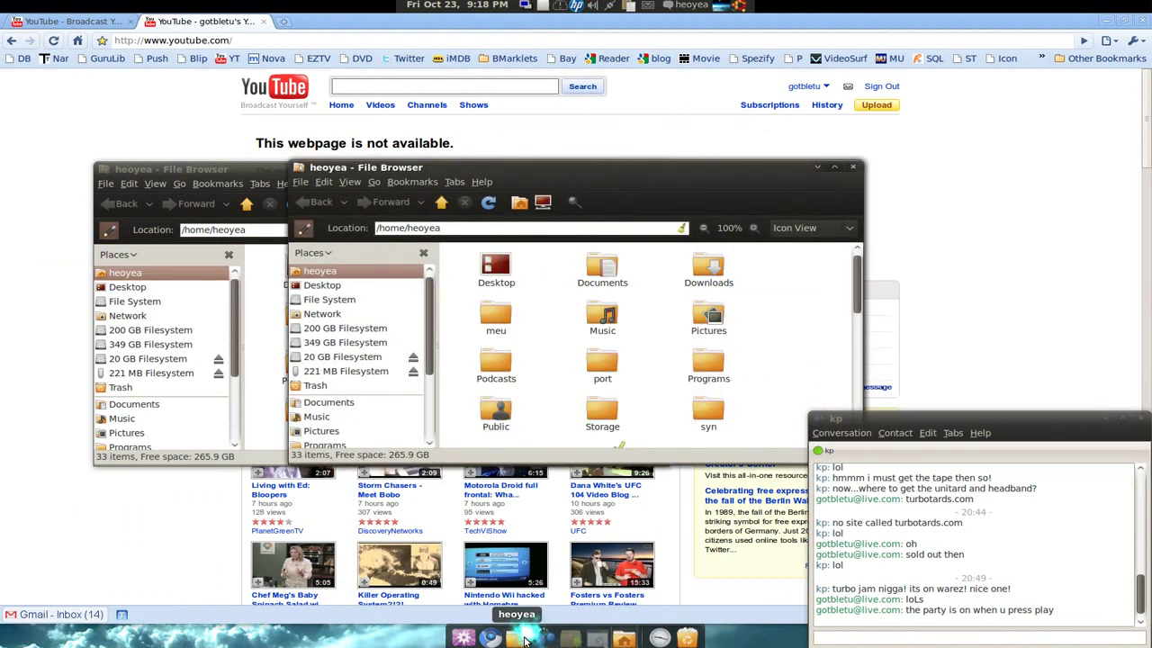
key(shift+super+a)
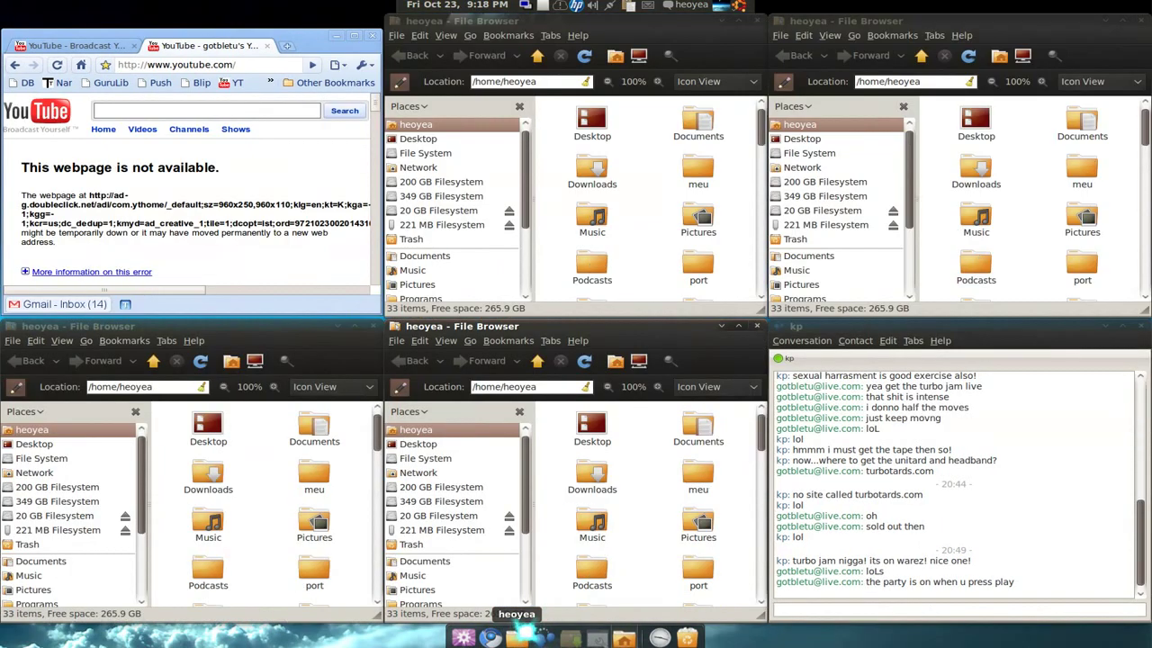
- Restore the tiled windows to their untiled layout and close the file browser windows from the window overview
click(527, 640)
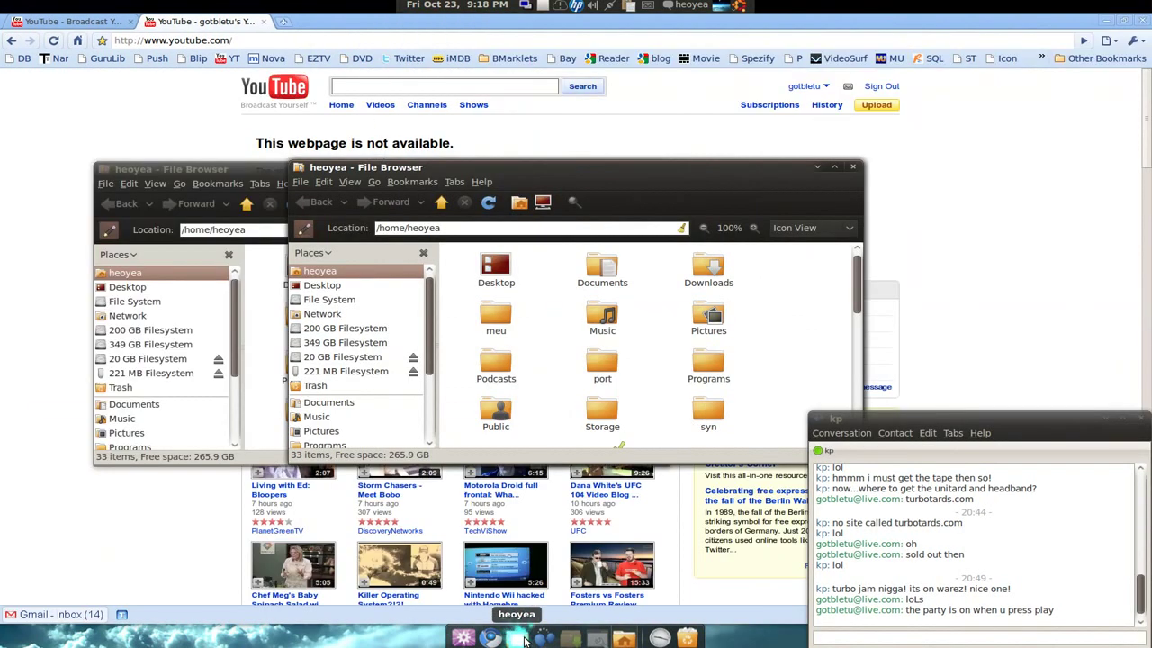
key(shift+super+a)
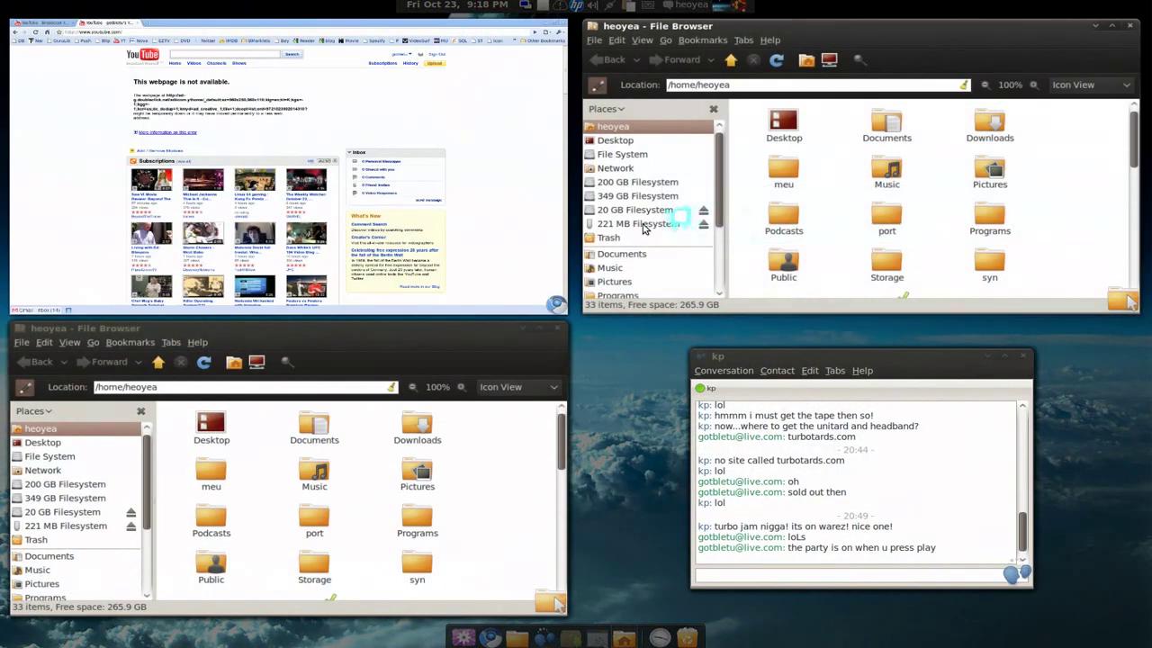
click(673, 236)
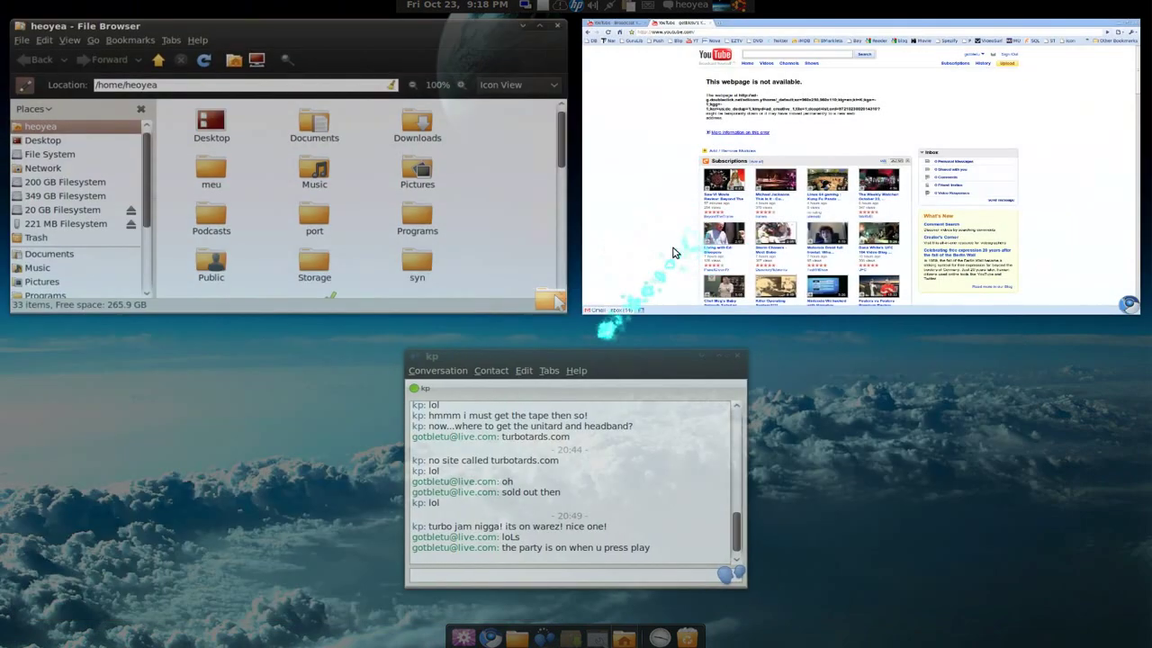
key(ctrl+alt+Right)
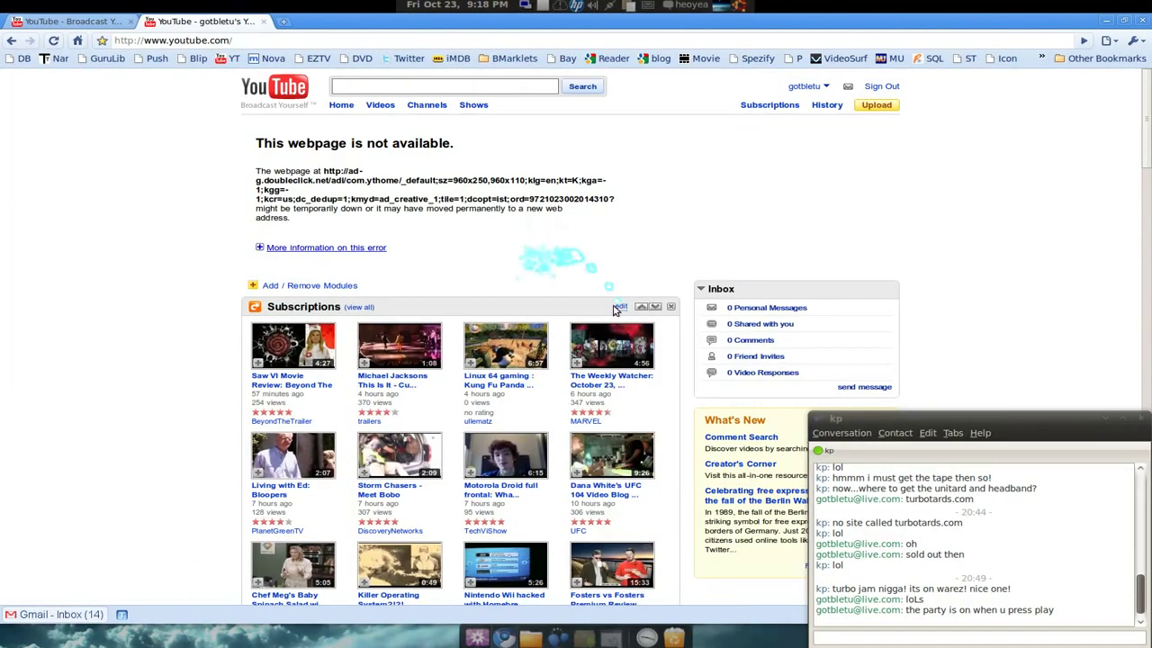
- Minimize the Chromium and chat windows to clear the desktop, and turn on the Snow effect
key(ctrl+alt+Right)
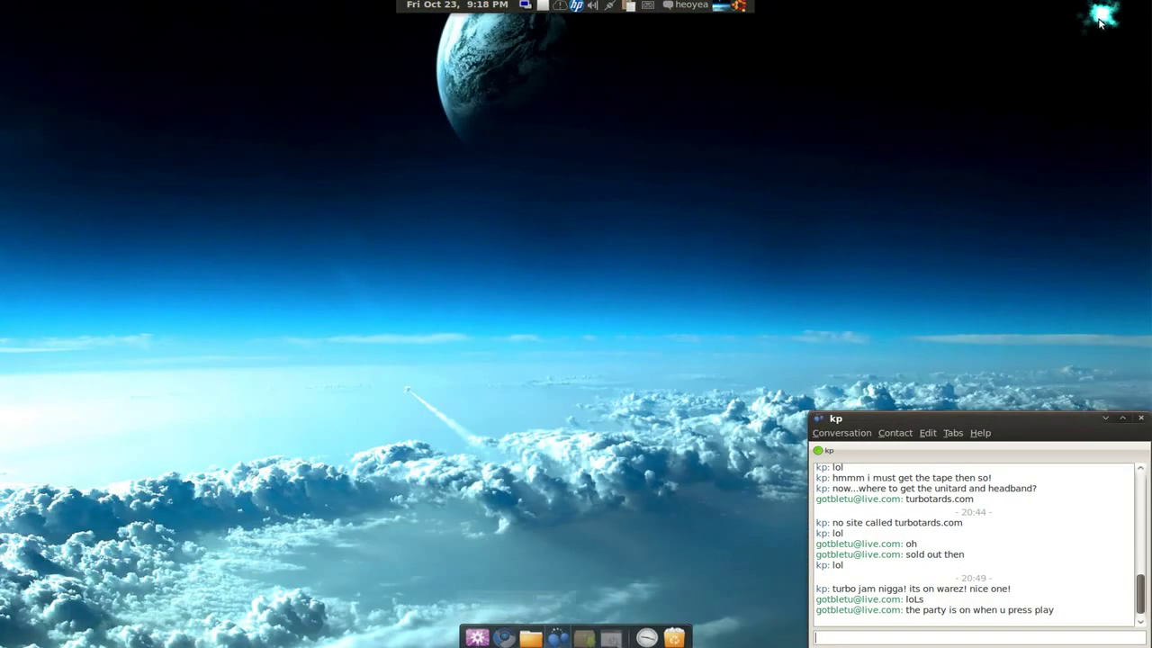
click(828, 252)
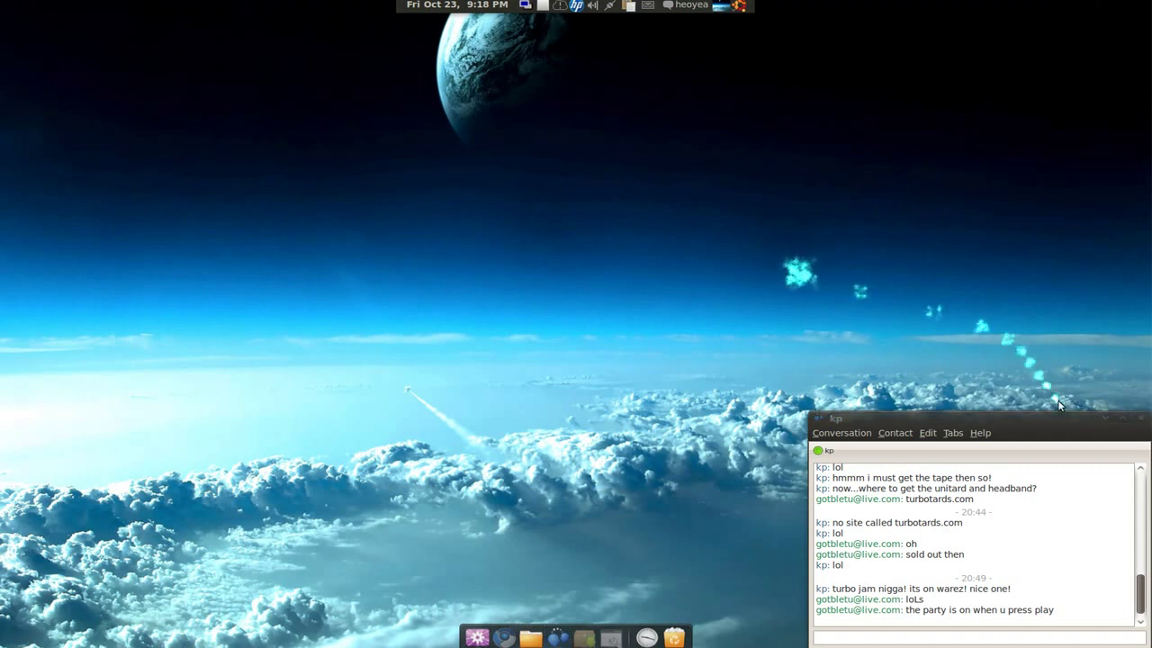
click(1106, 417)
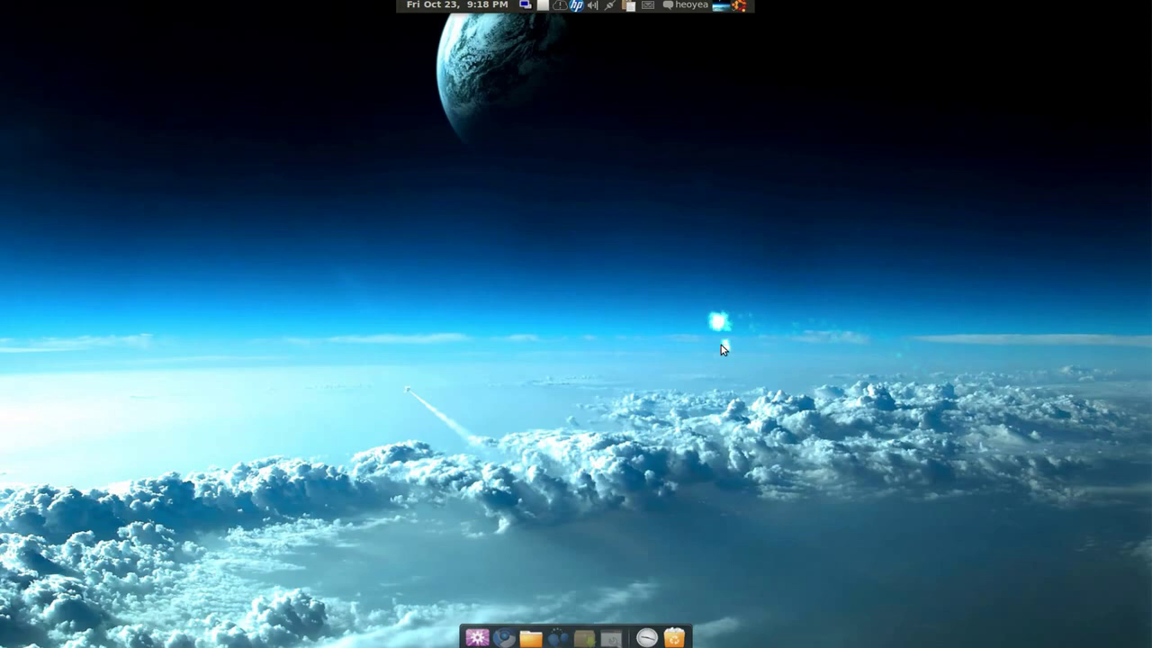
key(super+F3)
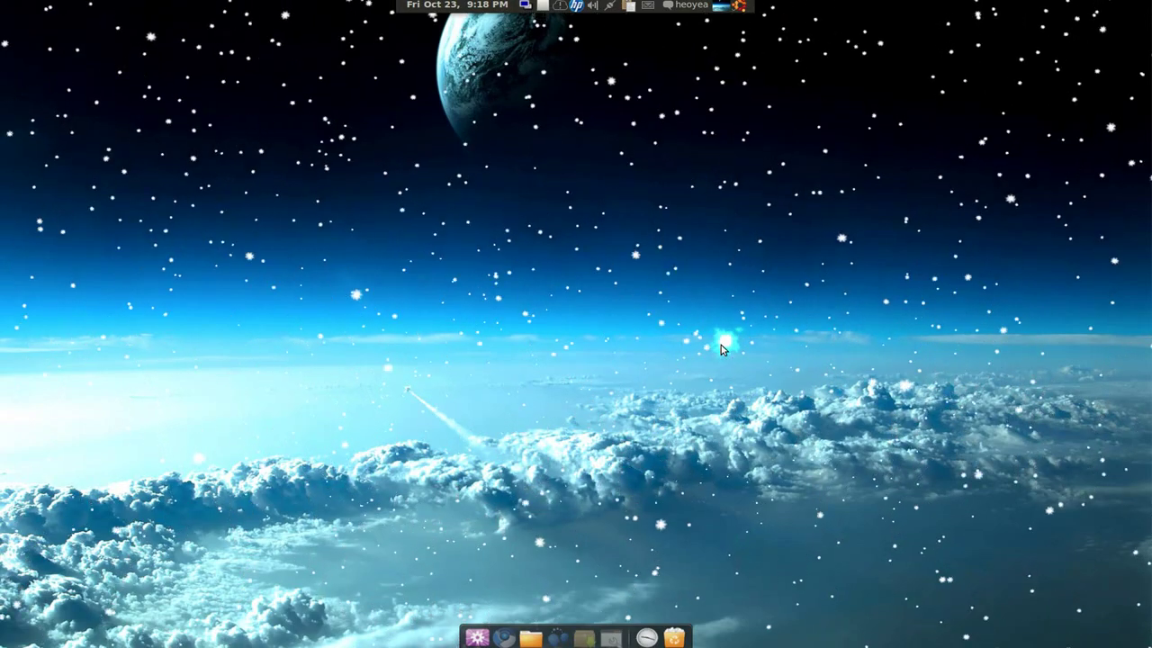